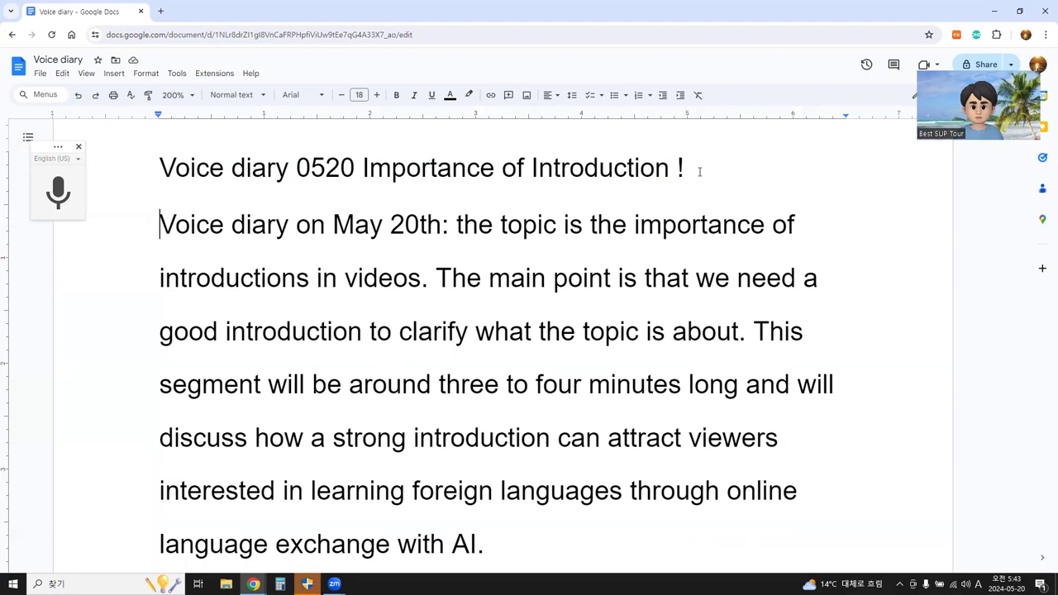
pyautogui.press('Down')
pyautogui.press('Down')
pyautogui.press('Down')
pyautogui.press('Down')
pyautogui.press('Down')
pyautogui.press('Down')
pyautogui.press('Down')
pyautogui.press('Down')
pyautogui.press('Down')
pyautogui.press('Down')
pyautogui.press('Down')
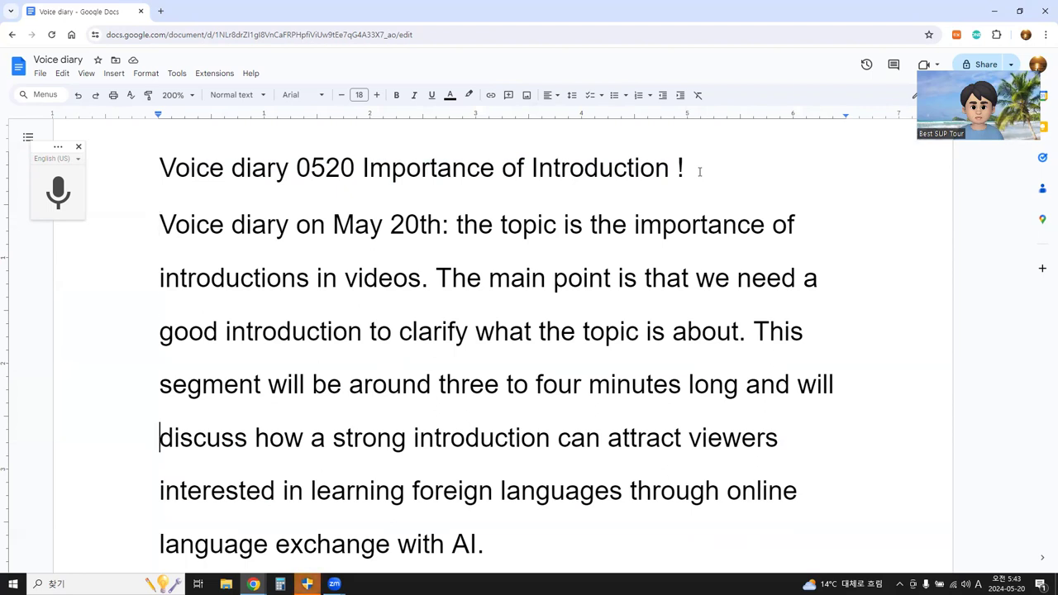
pyautogui.press('Down')
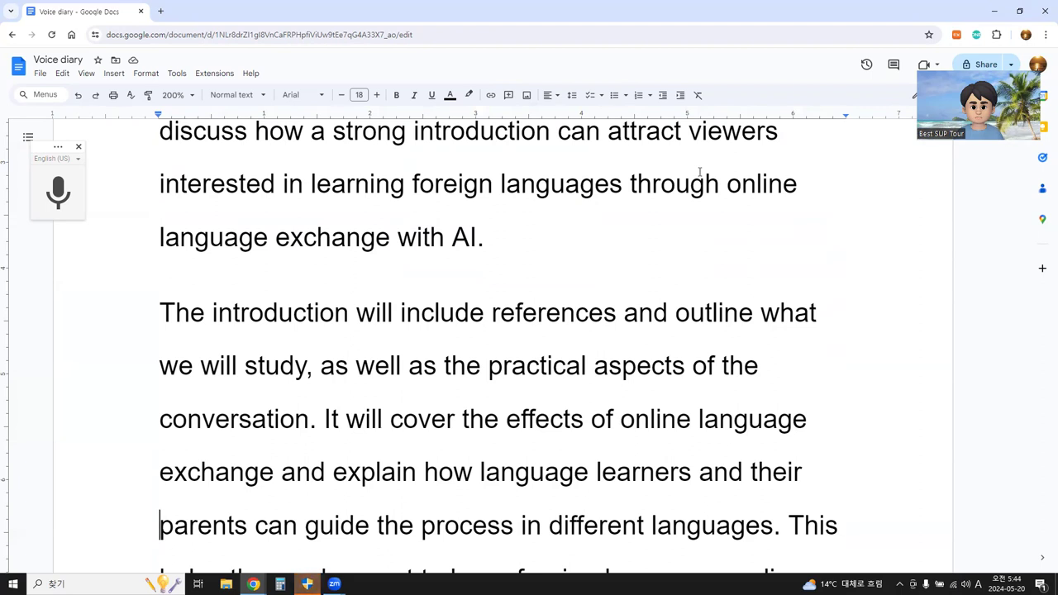
pyautogui.press('Down')
pyautogui.press('Down')
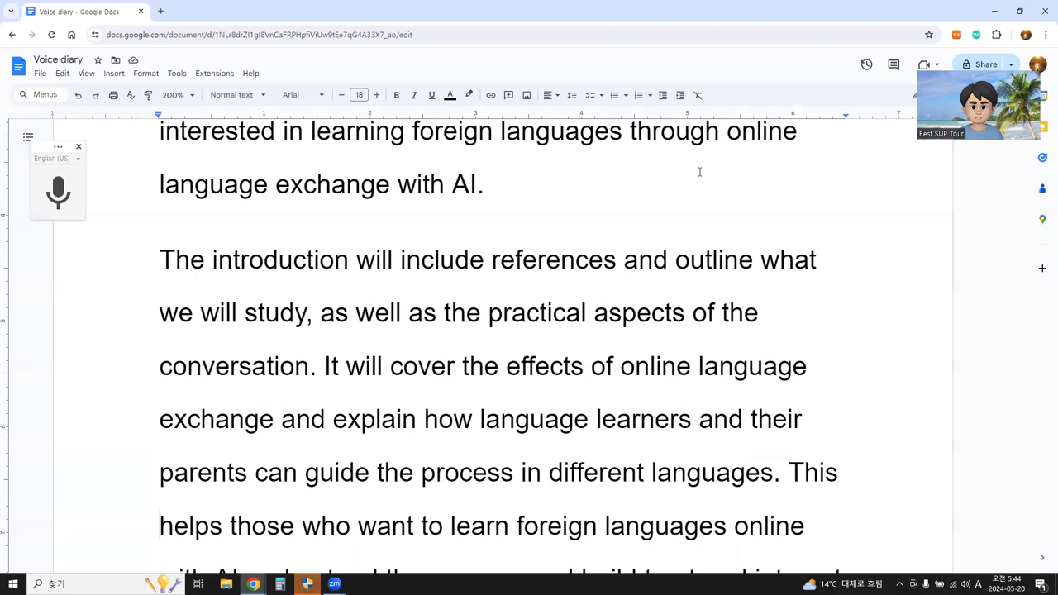
pyautogui.press('Down')
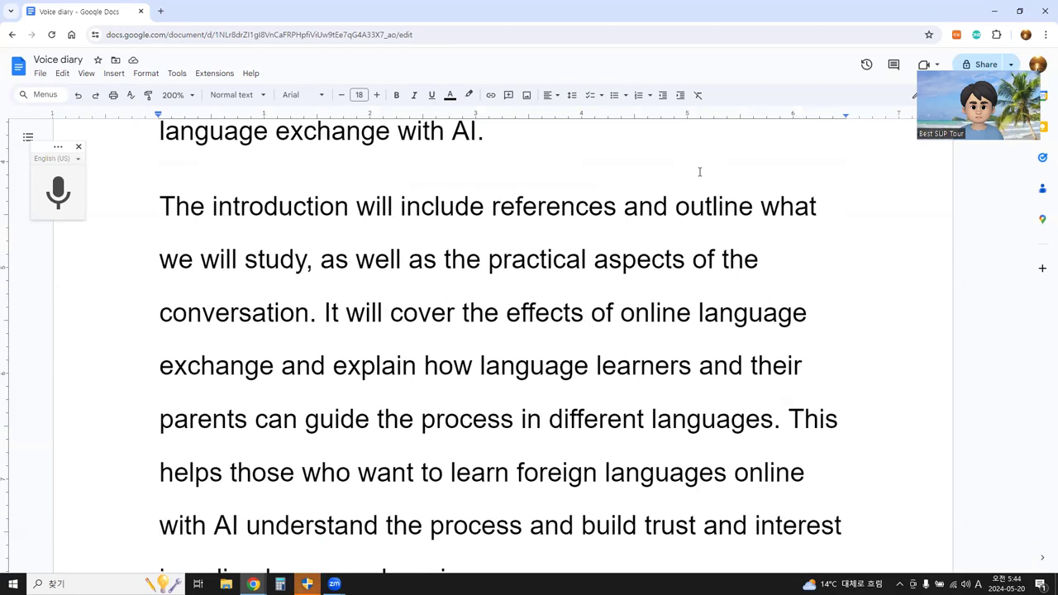
pyautogui.press('Down')
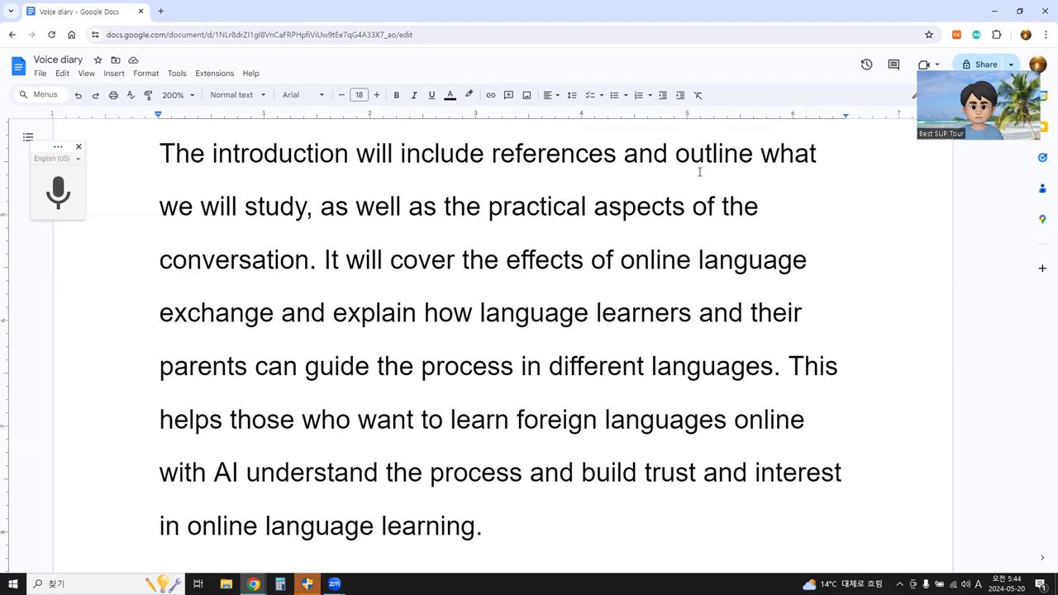
pyautogui.press('Down')
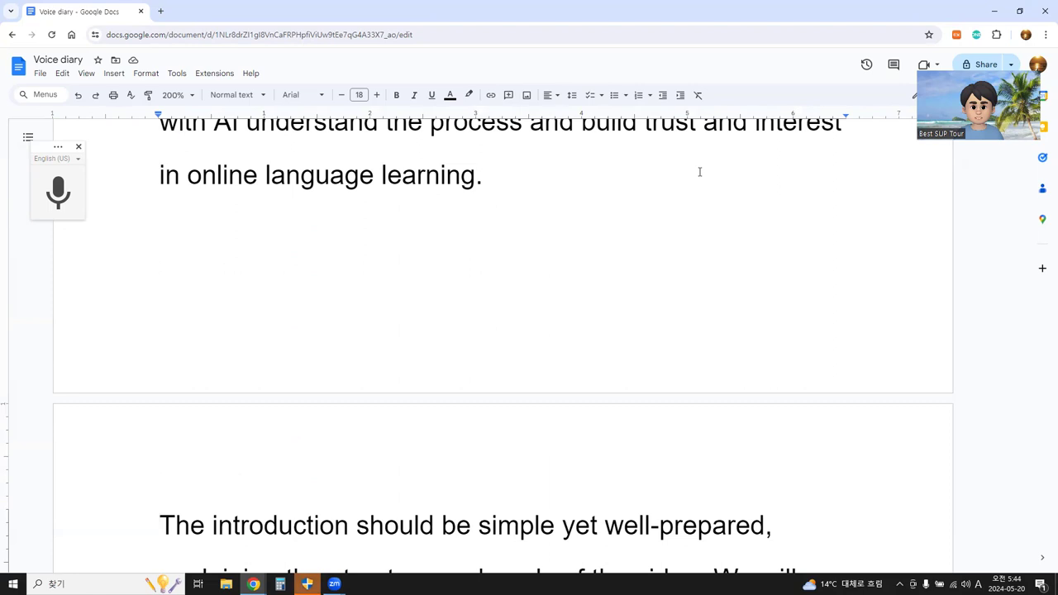
pyautogui.press('Down')
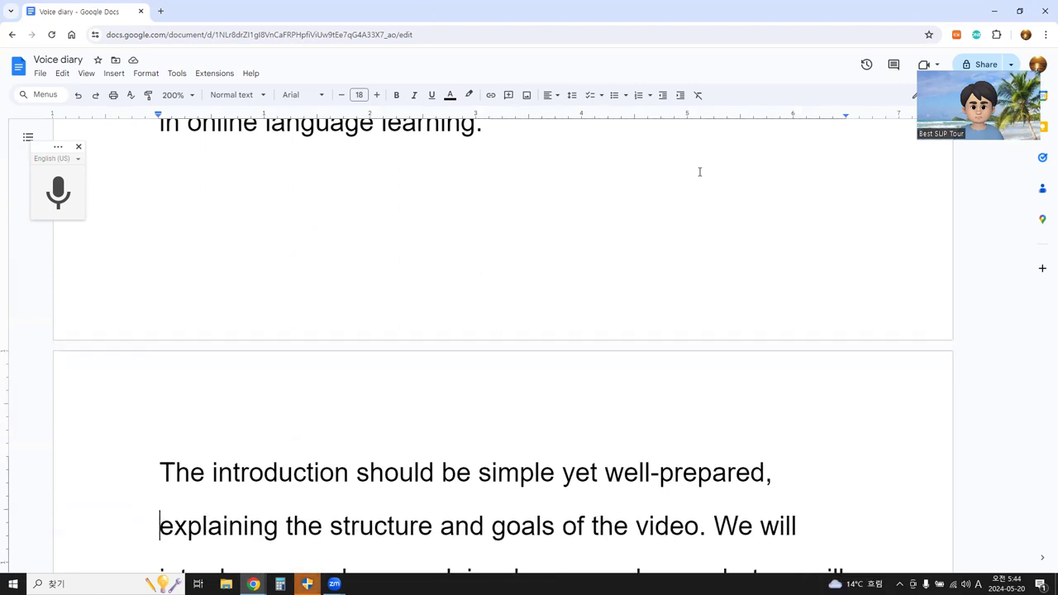
pyautogui.press('Down')
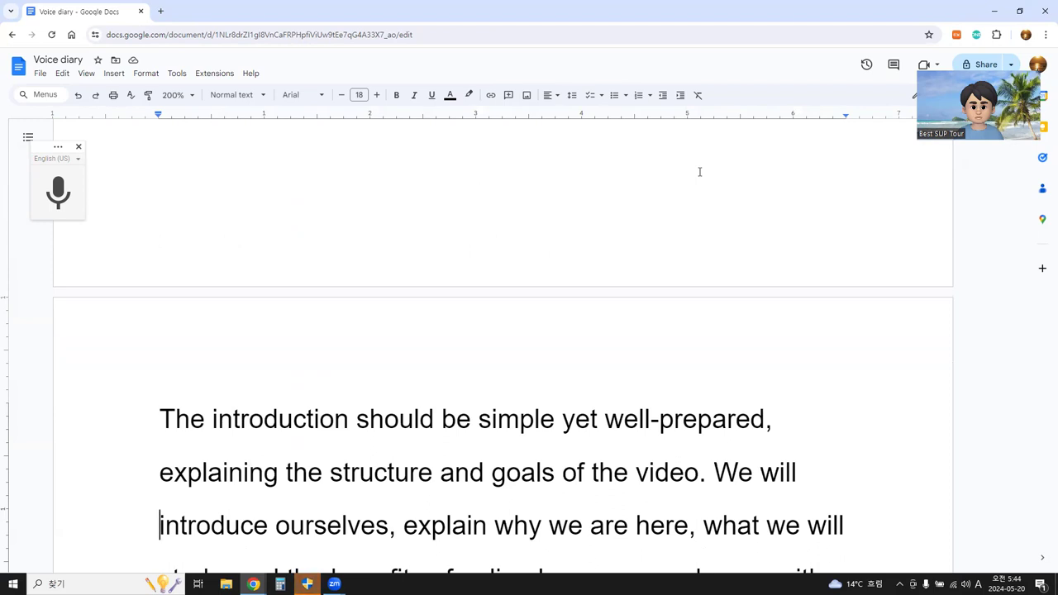
pyautogui.press('Down')
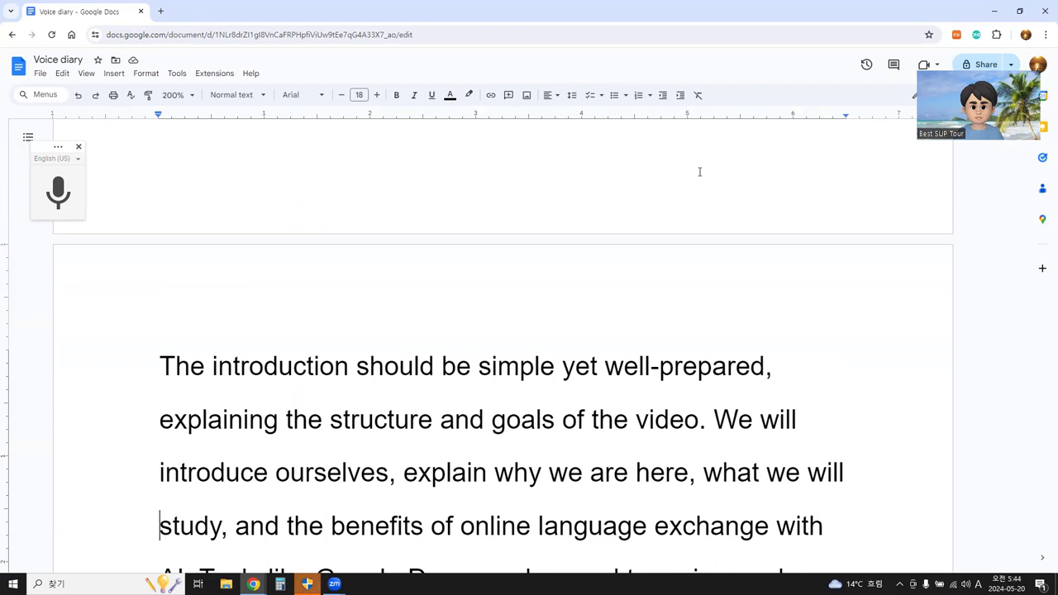
pyautogui.press('Down')
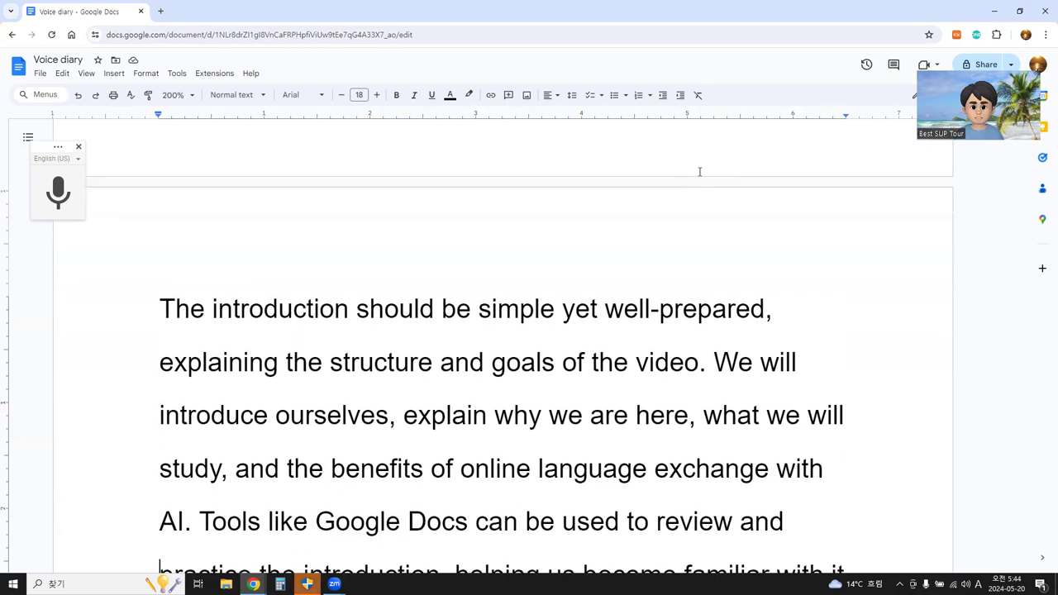
pyautogui.press('Down')
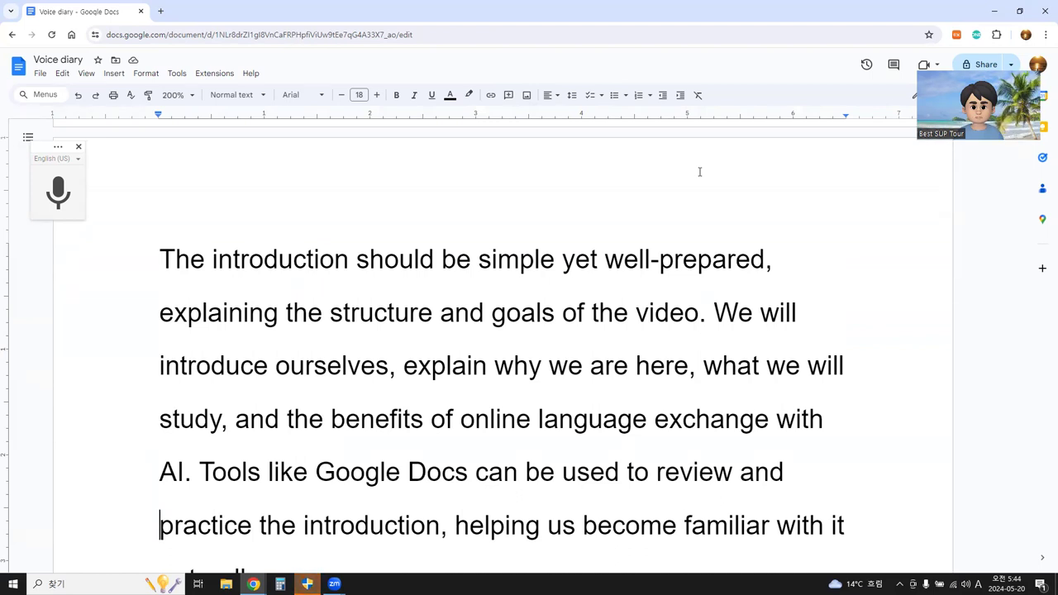
pyautogui.press('Down')
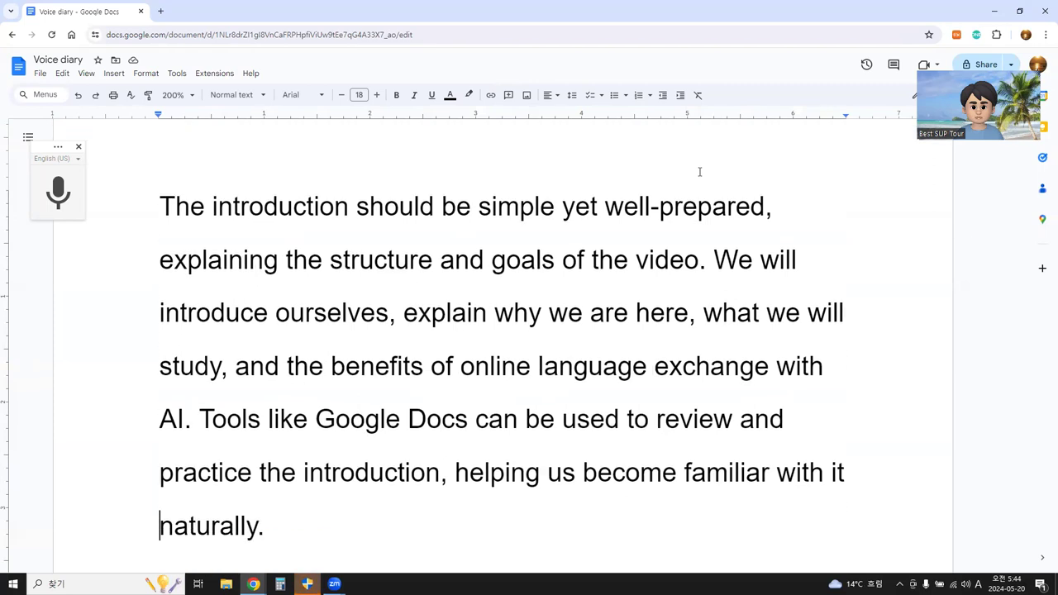
pyautogui.press('Down')
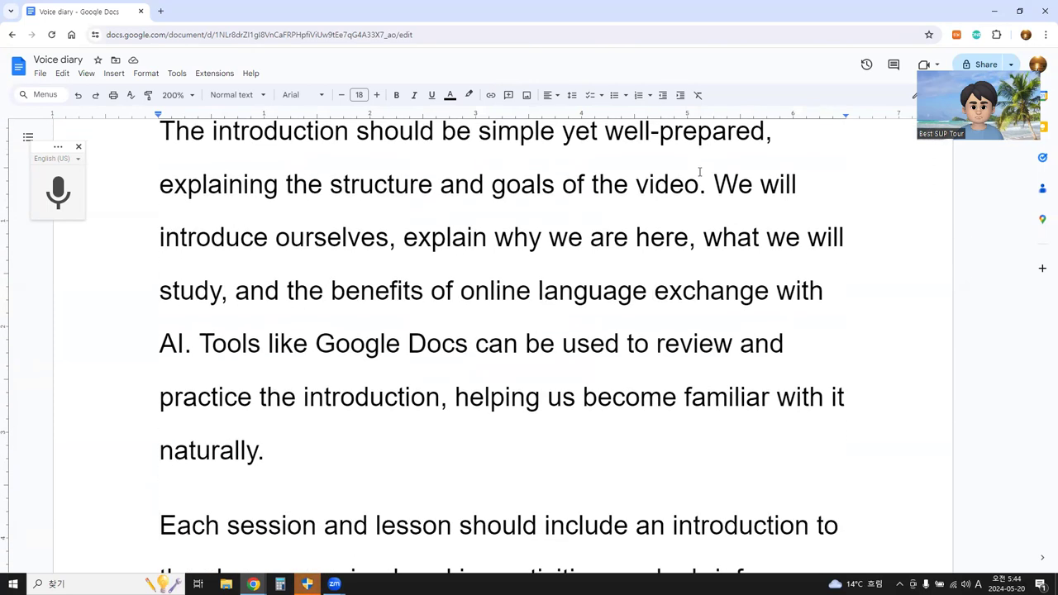
# Step: Read line by line past the YouTube channels, pronunciation and helper verbs lines toward the closing paragraph
pyautogui.press('Down')
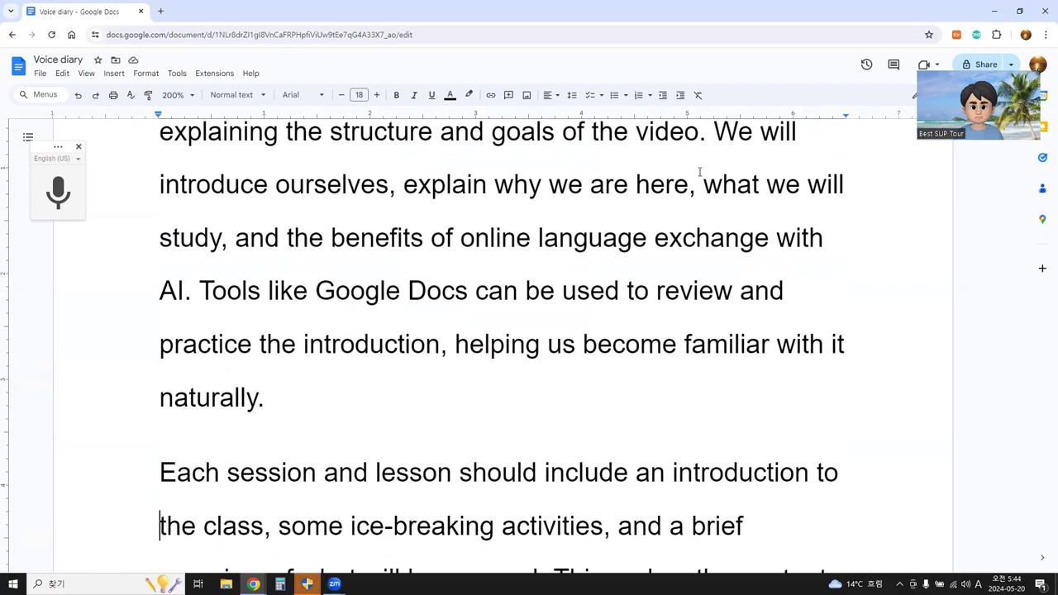
pyautogui.press('Down')
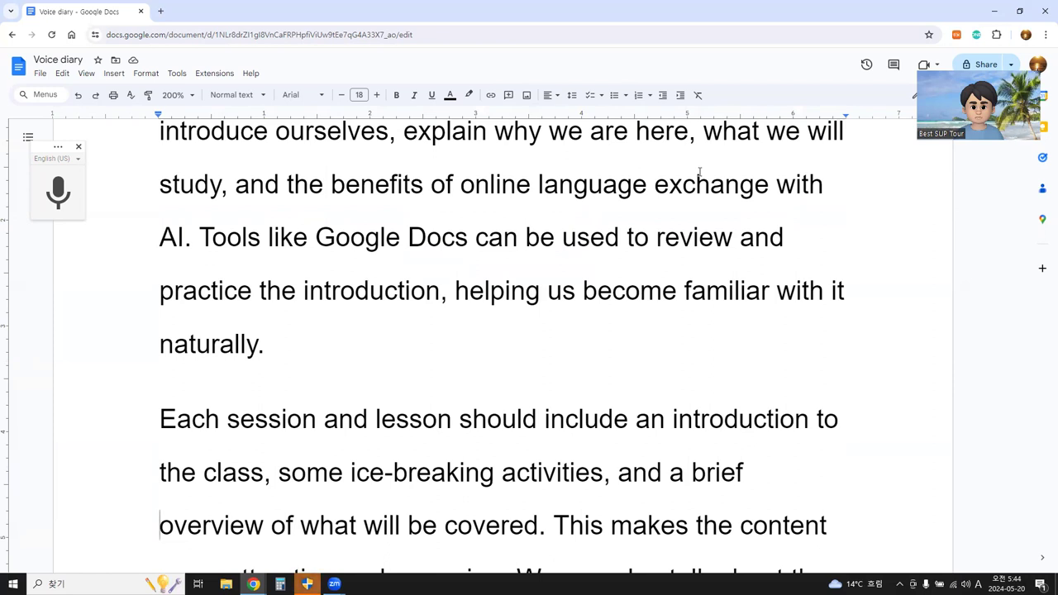
pyautogui.press('Down')
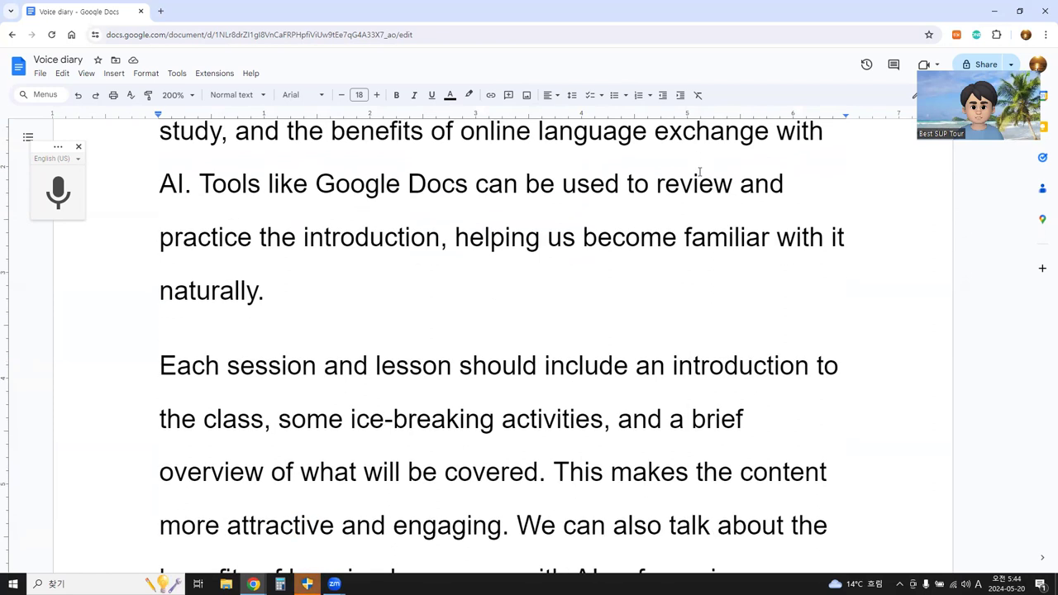
pyautogui.press('Down')
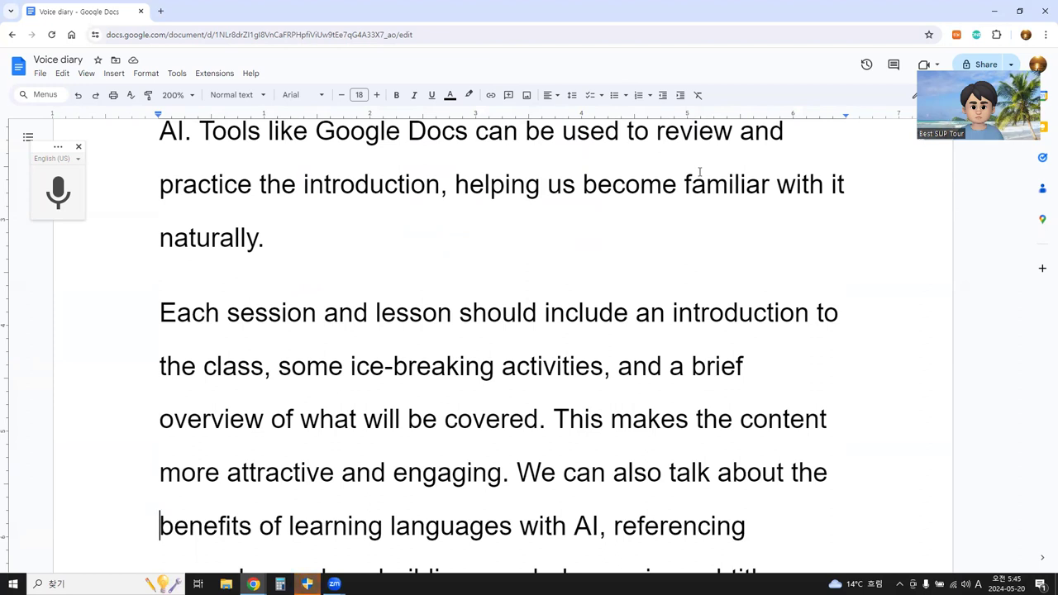
pyautogui.press('Down')
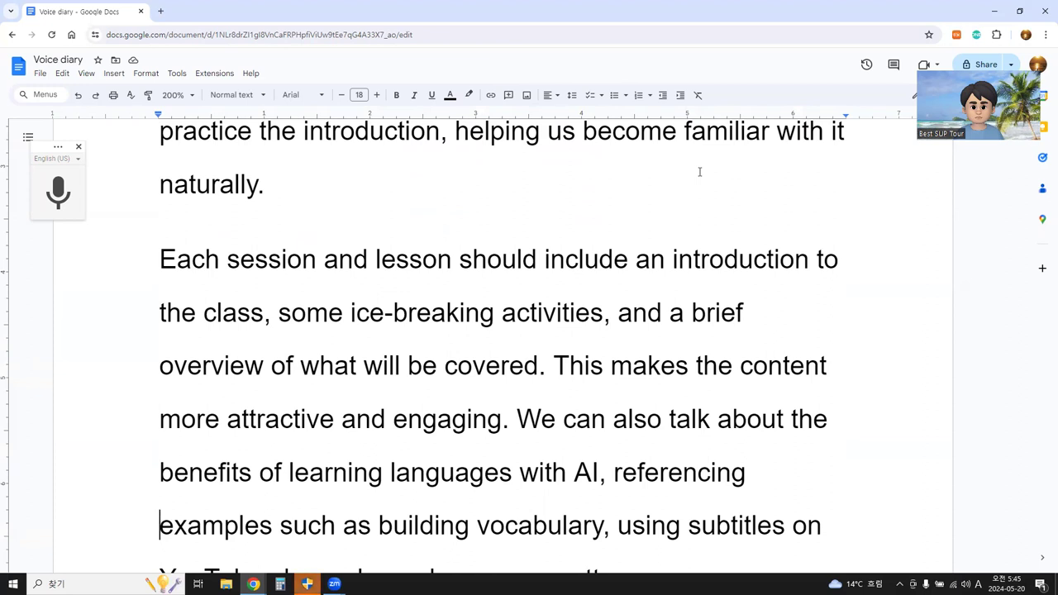
pyautogui.press('Down')
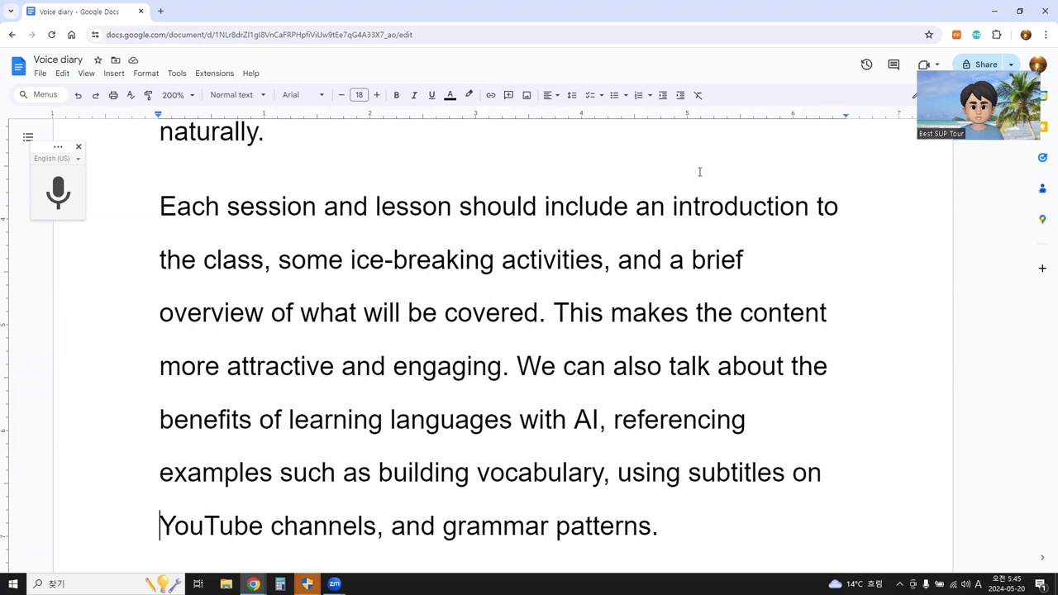
pyautogui.press('Down')
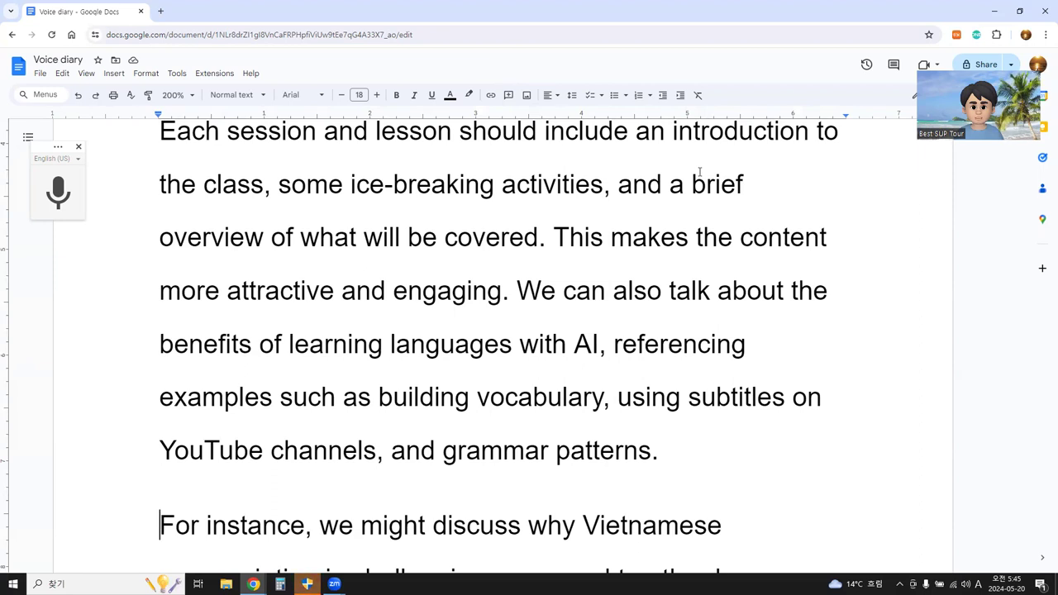
pyautogui.press('Down')
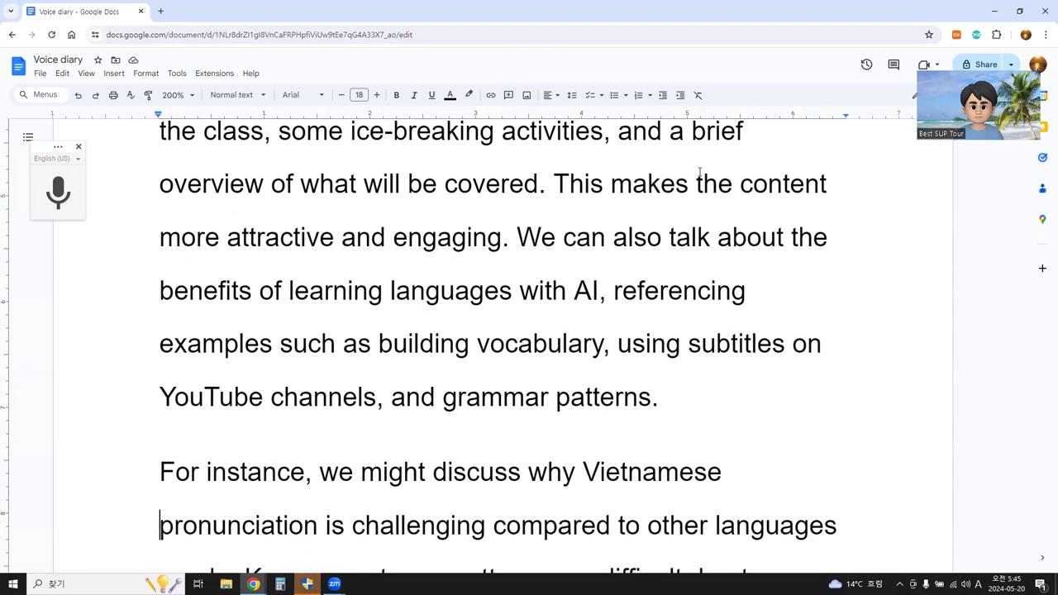
pyautogui.press('Down')
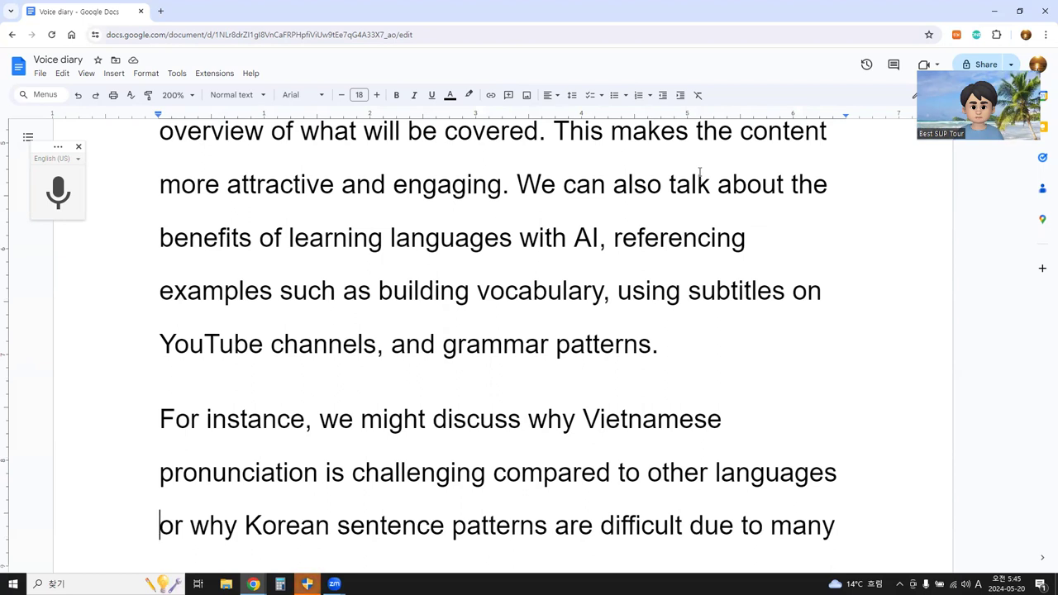
pyautogui.press('Down')
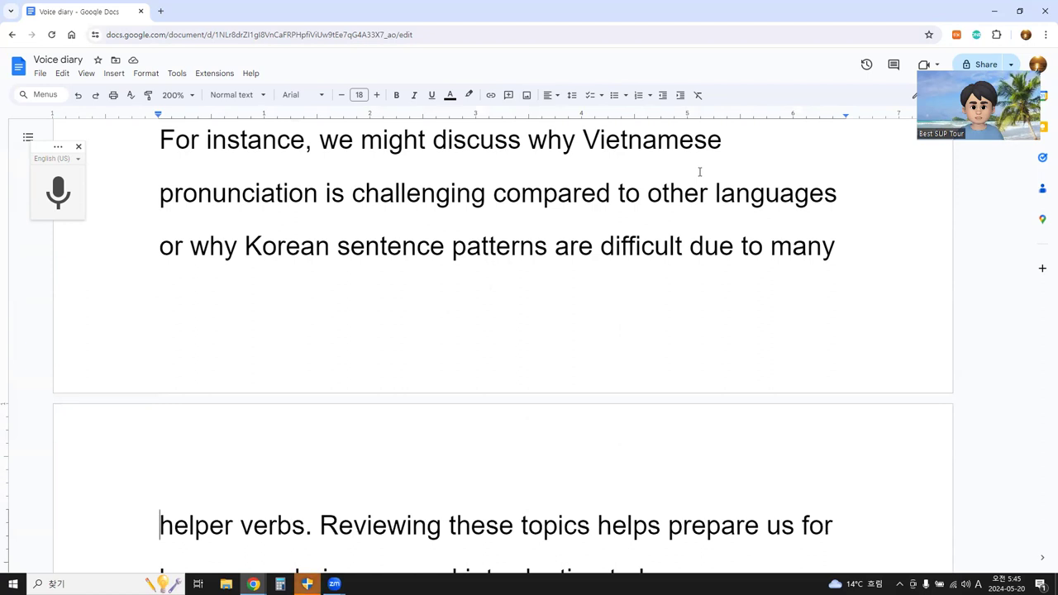
pyautogui.press('Down')
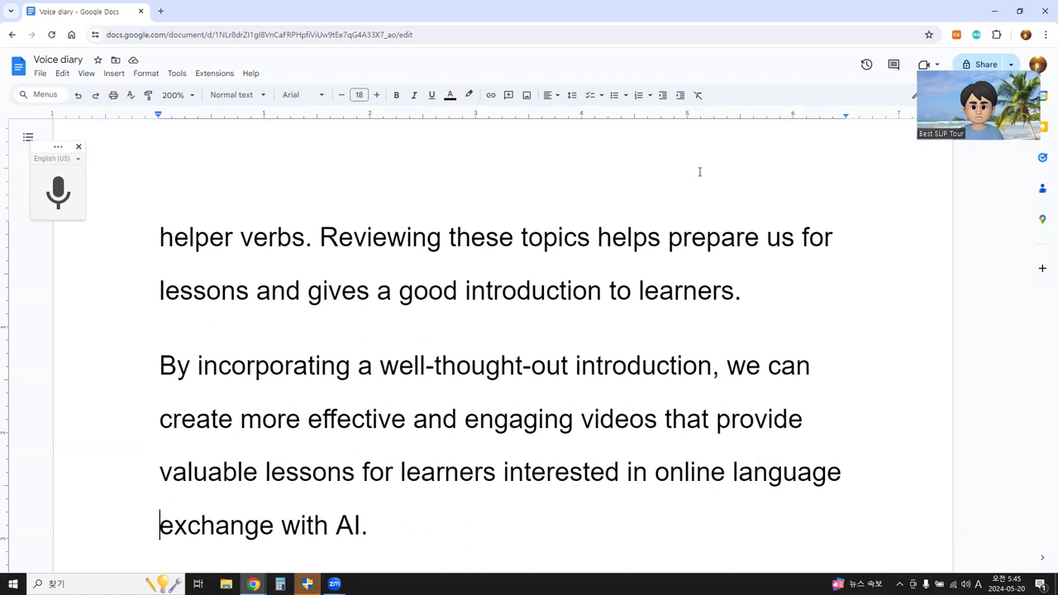
# Step: Type a row of hyphens as a dashed separator under the 'exchange with AI.' paragraph
pyautogui.press('Down')
pyautogui.press('Down')
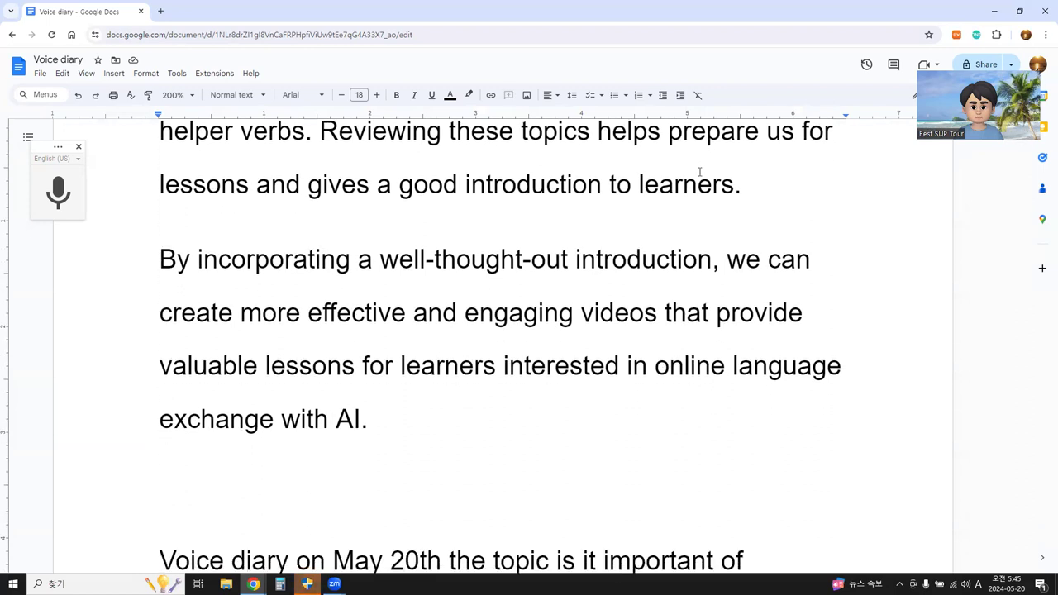
pyautogui.press('Up')
pyautogui.write('--------------------------')
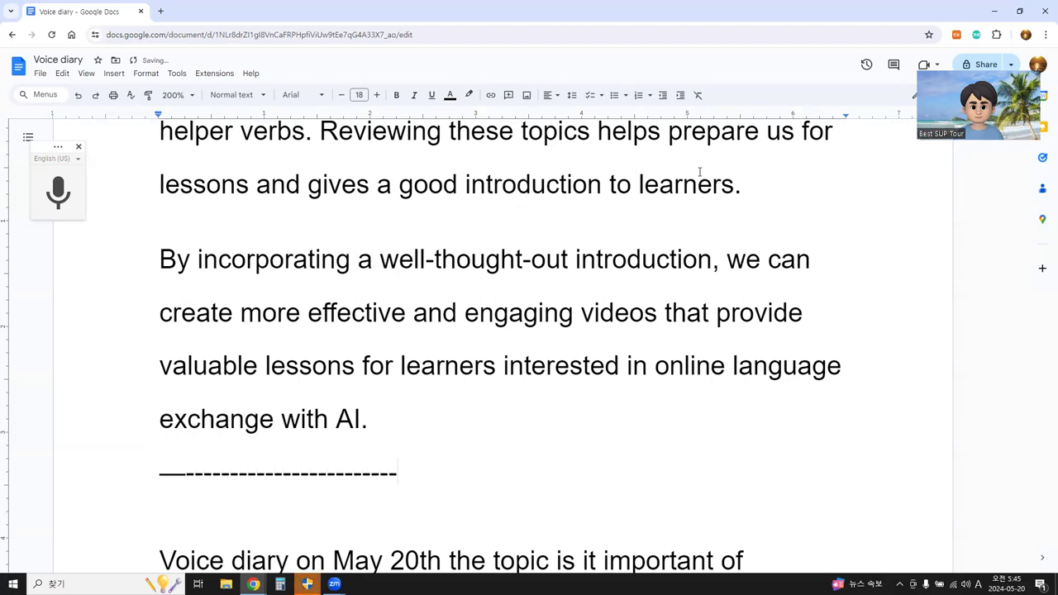
pyautogui.press('Return')
pyautogui.write('-')
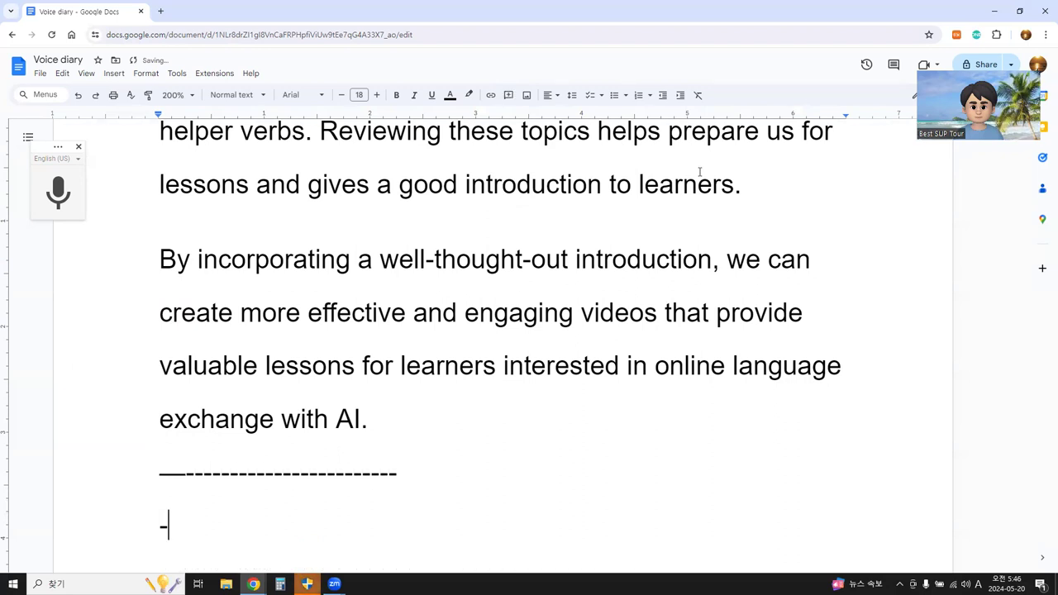
pyautogui.write('-------------------')
# Step: Delete the accidental second hyphen line, then restart voice typing with the microphone
pyautogui.press('Up')
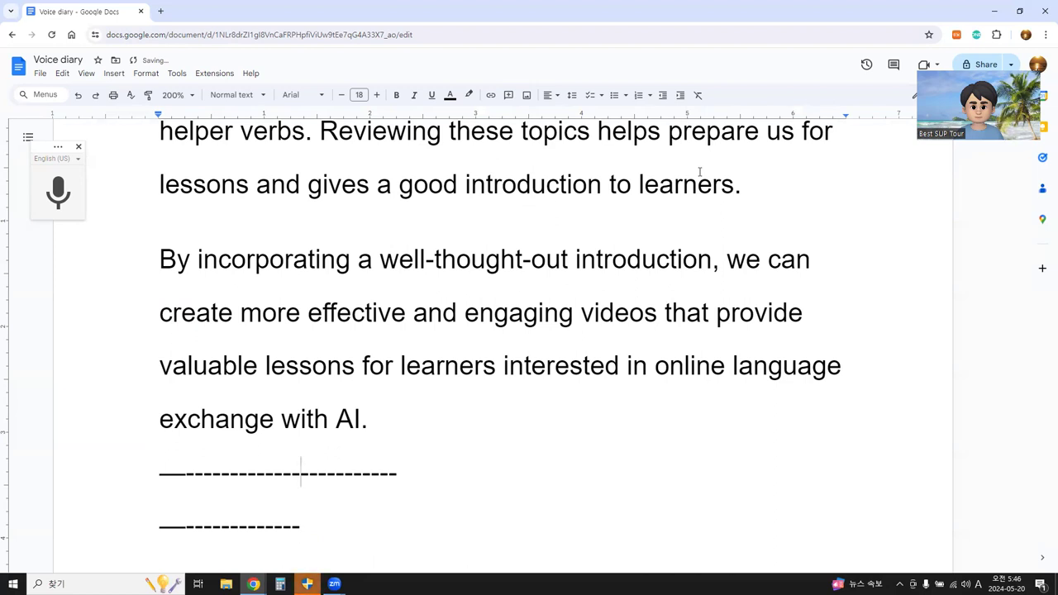
pyautogui.press('Right')
pyautogui.press('Right')
pyautogui.press('Right')
pyautogui.press('Right')
pyautogui.press('Right')
pyautogui.press('Right')
pyautogui.press('Right')
pyautogui.press('Right')
pyautogui.press('Right')
pyautogui.press('Right')
pyautogui.press('Right')
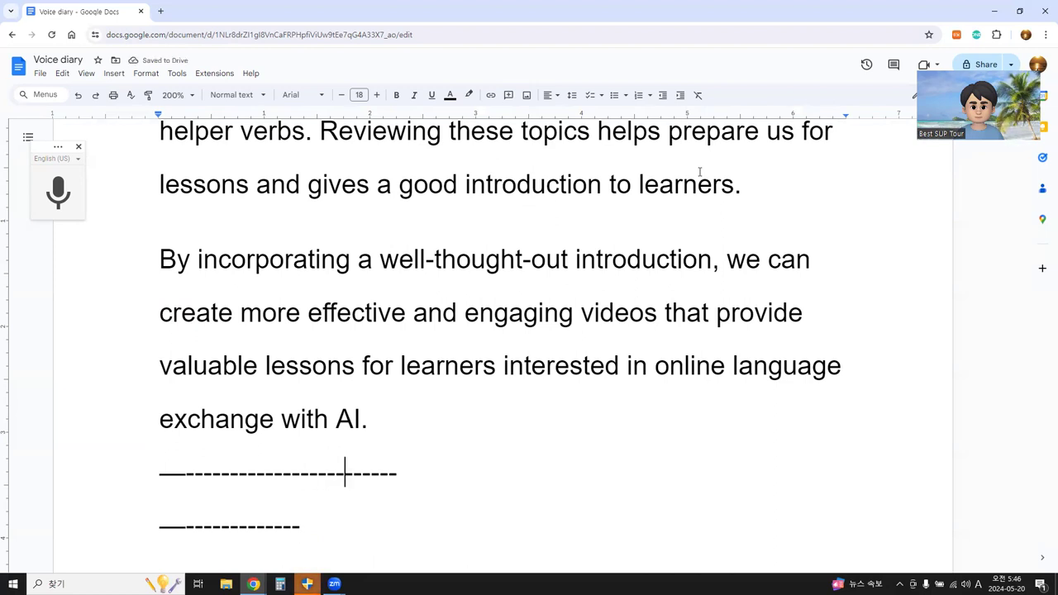
pyautogui.press('Right')
pyautogui.press('Right')
pyautogui.press('Left')
pyautogui.press('Left')
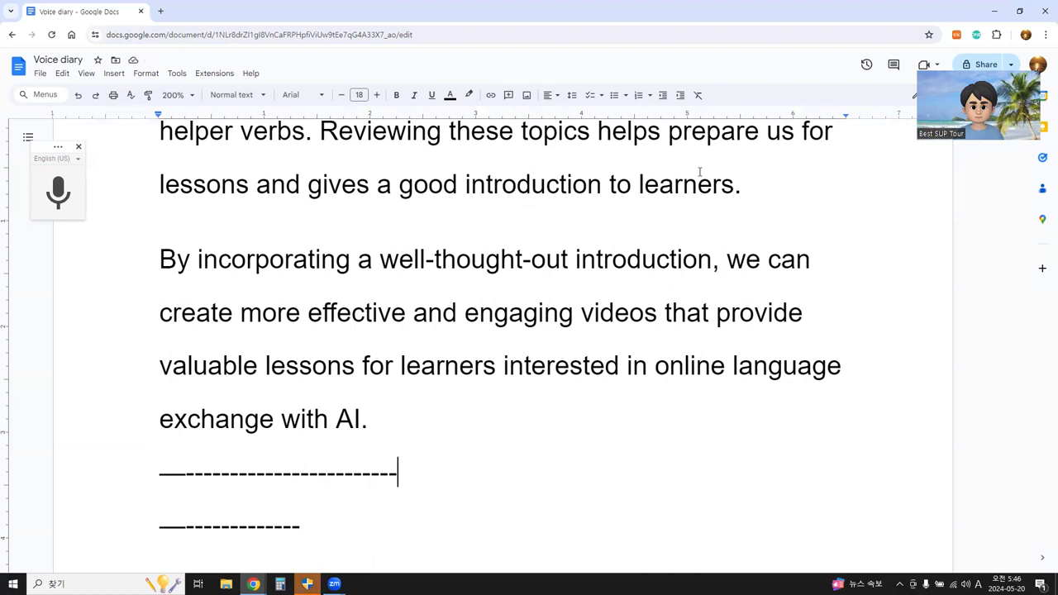
pyautogui.press('Down')
pyautogui.hotkey('shift', 'End')
pyautogui.press('Delete')
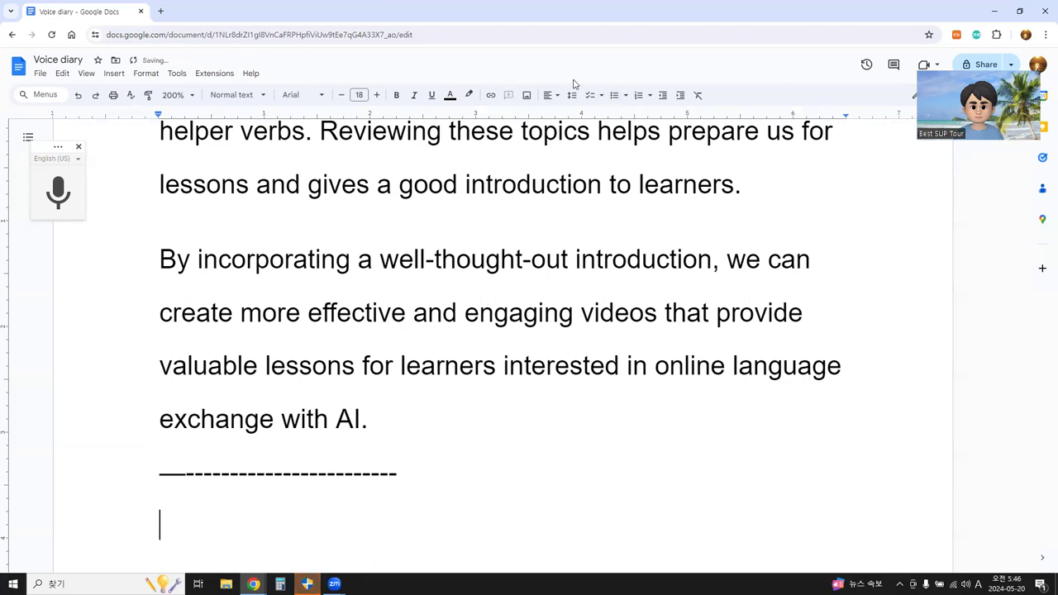
pyautogui.click(54, 203)
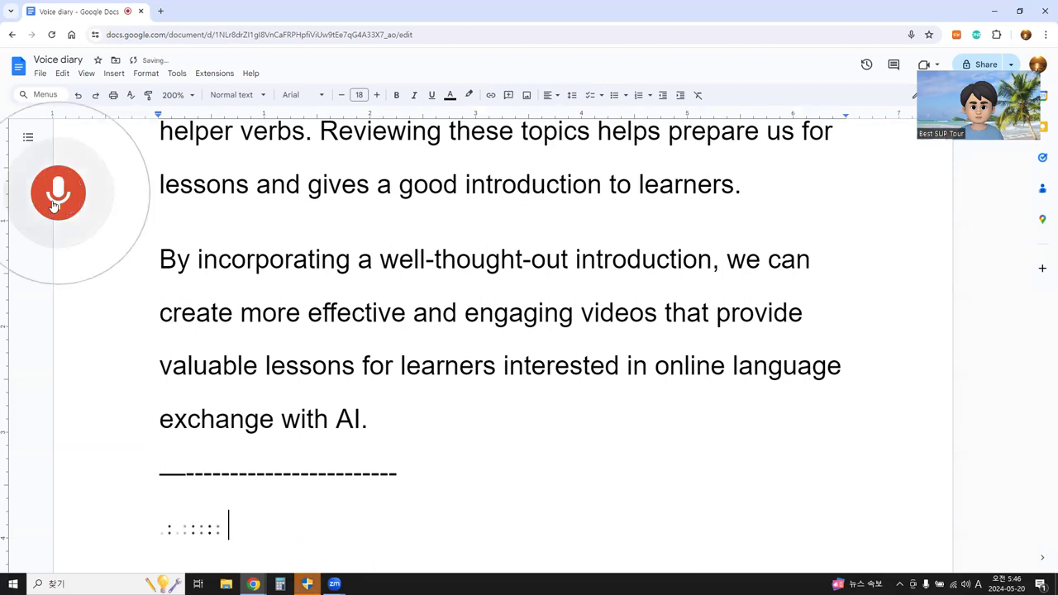